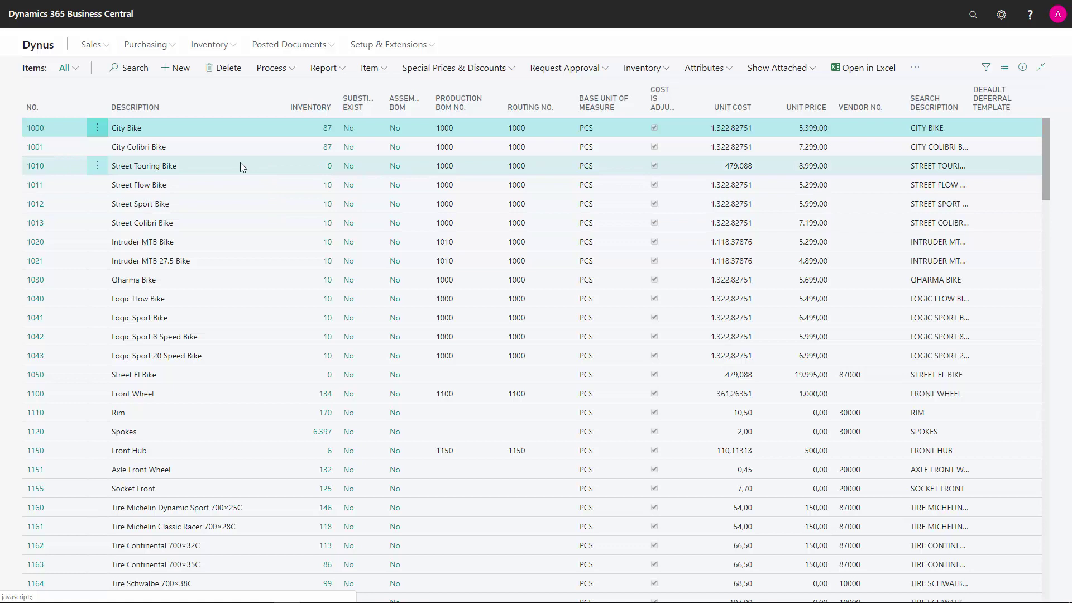
Start a new item from the Items list and pick the Parts template
click(178, 75)
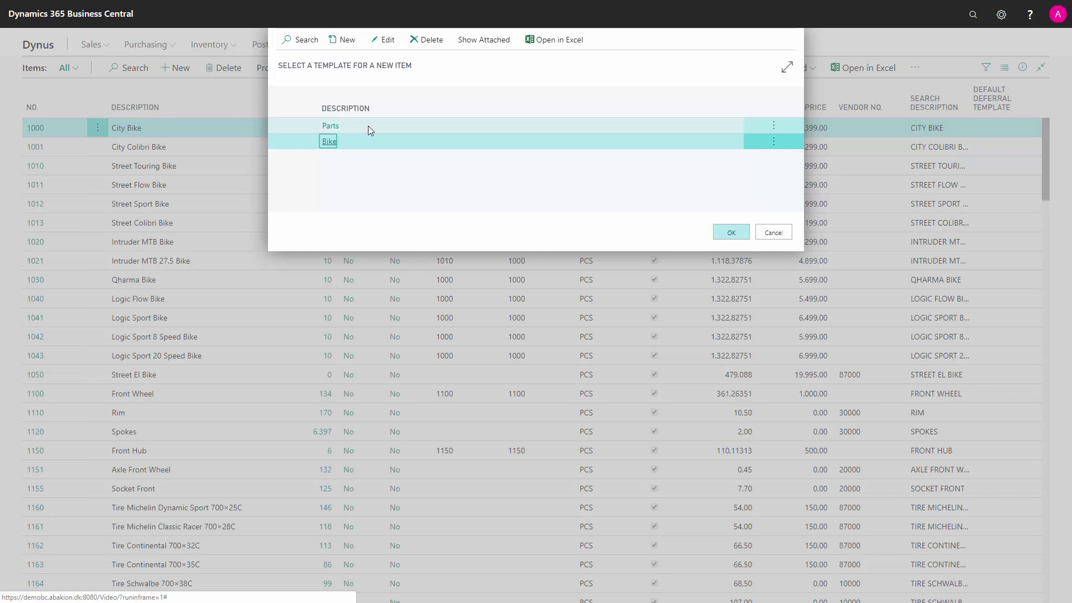
click(368, 126)
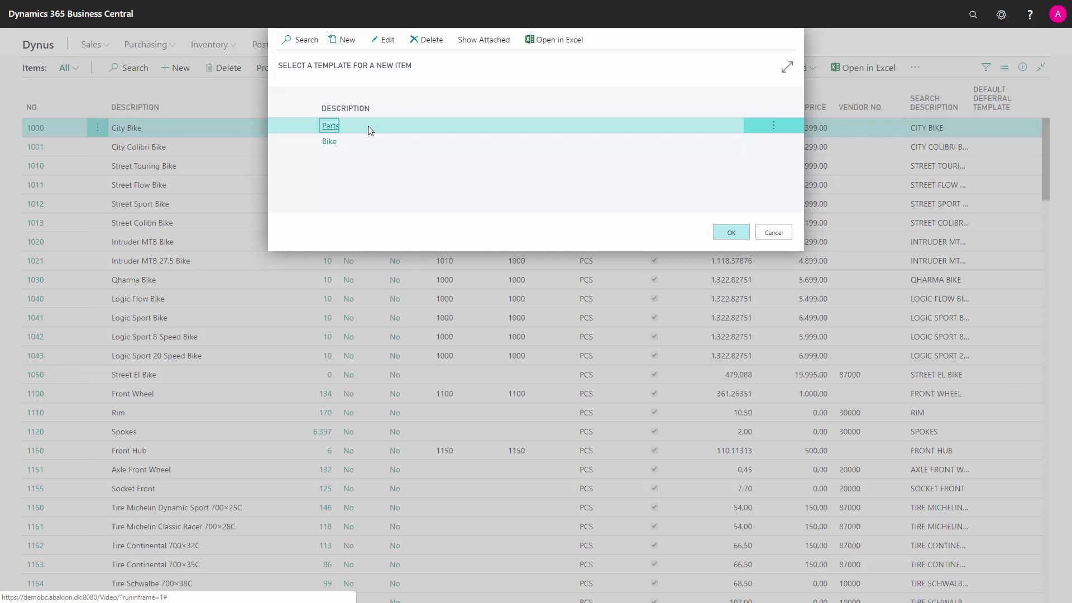
Confirm the Parts template to create item number 70006
click(732, 235)
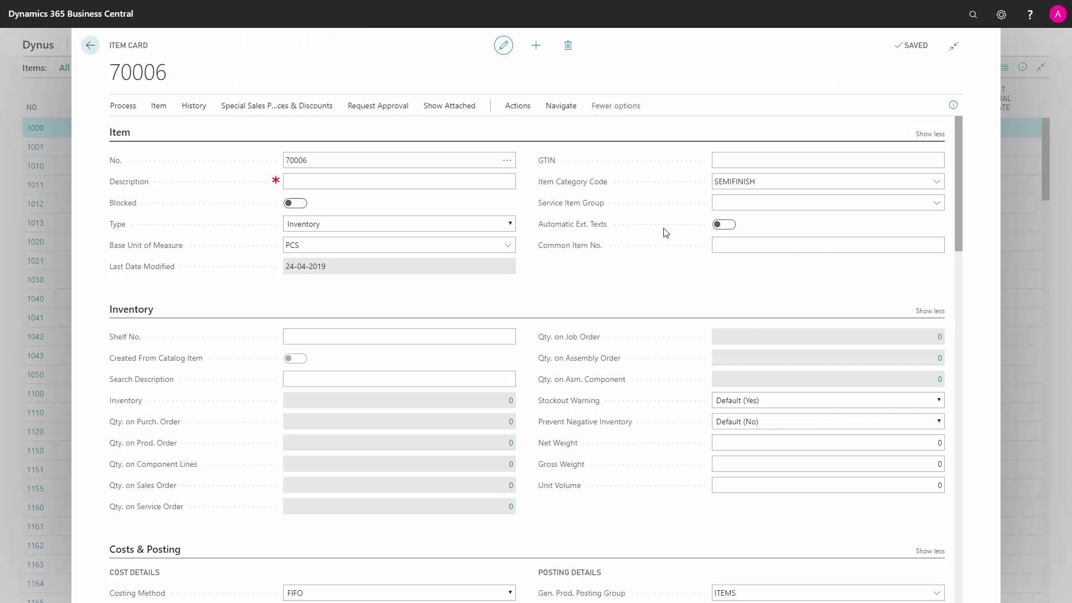
click(325, 160)
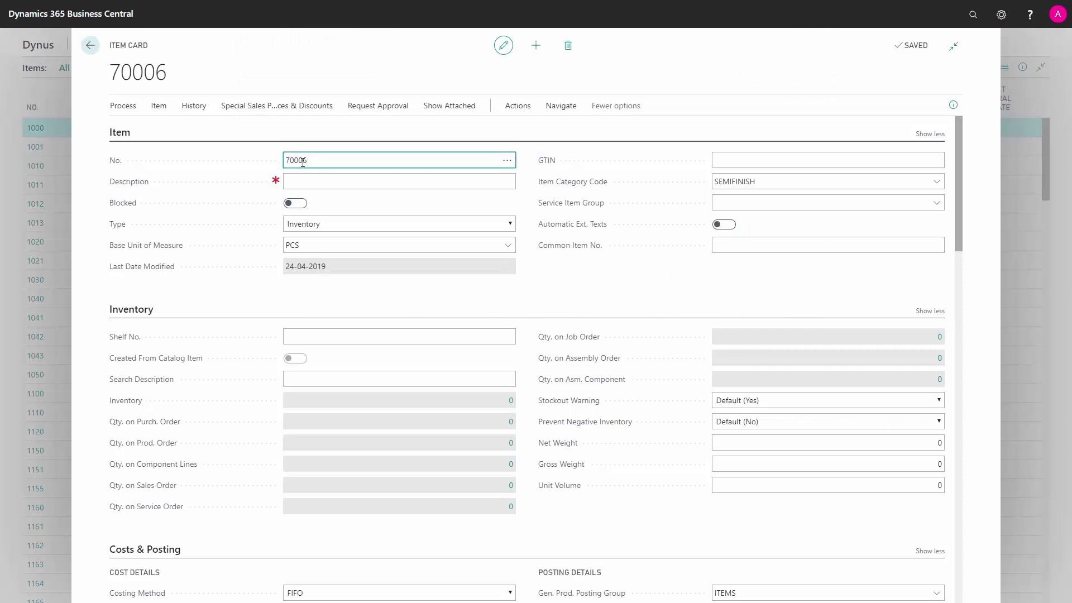
double_click(303, 161)
Enter the description Cool Tire and check the PCS base unit of measure
click(314, 181)
text(Cool)
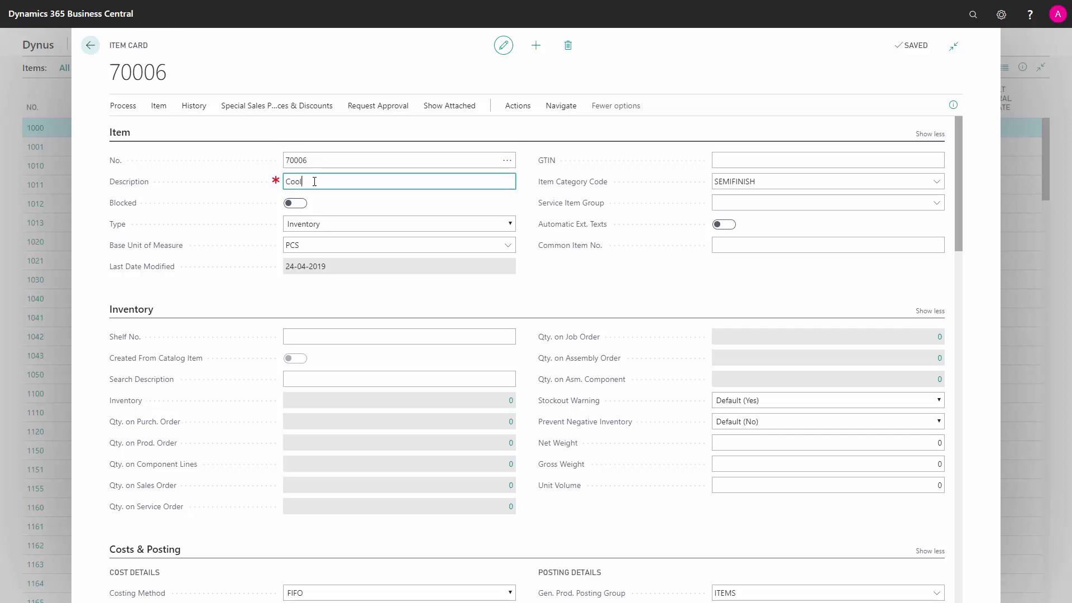
text( Tire)
key(Tab)
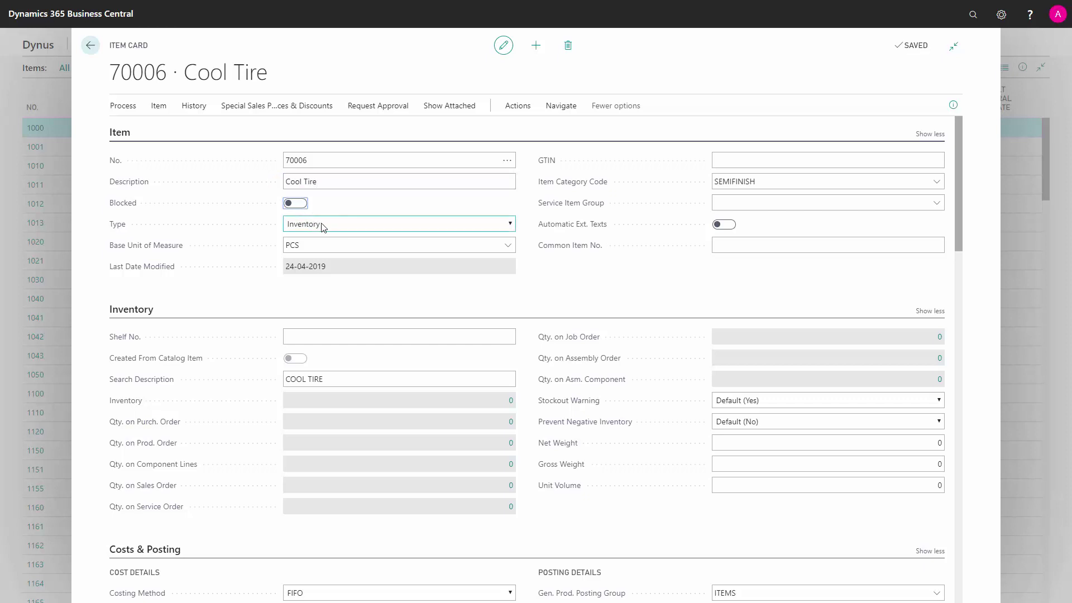
click(313, 245)
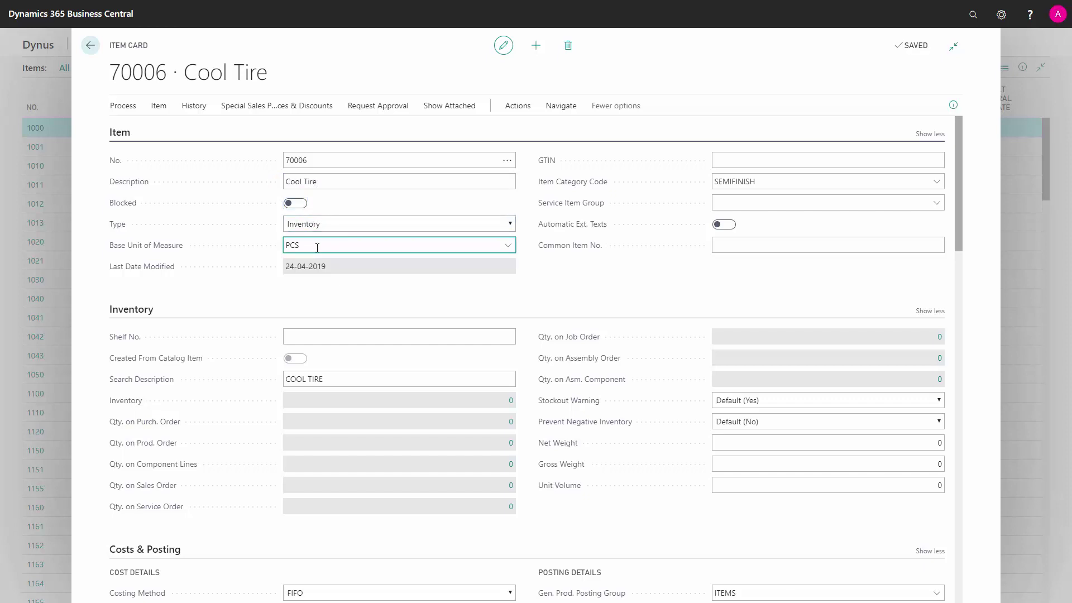
drag(316, 246, 284, 248)
In Costs & Posting, leave the costing method at FIFO
drag(960, 172, 954, 249)
scroll(813, 244, down, 2)
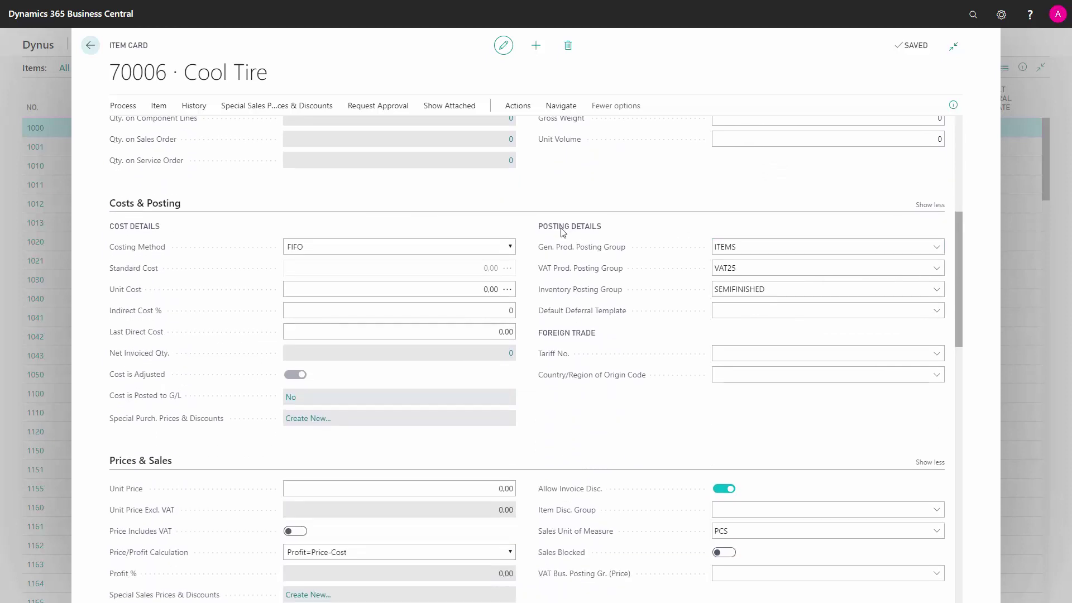
click(300, 251)
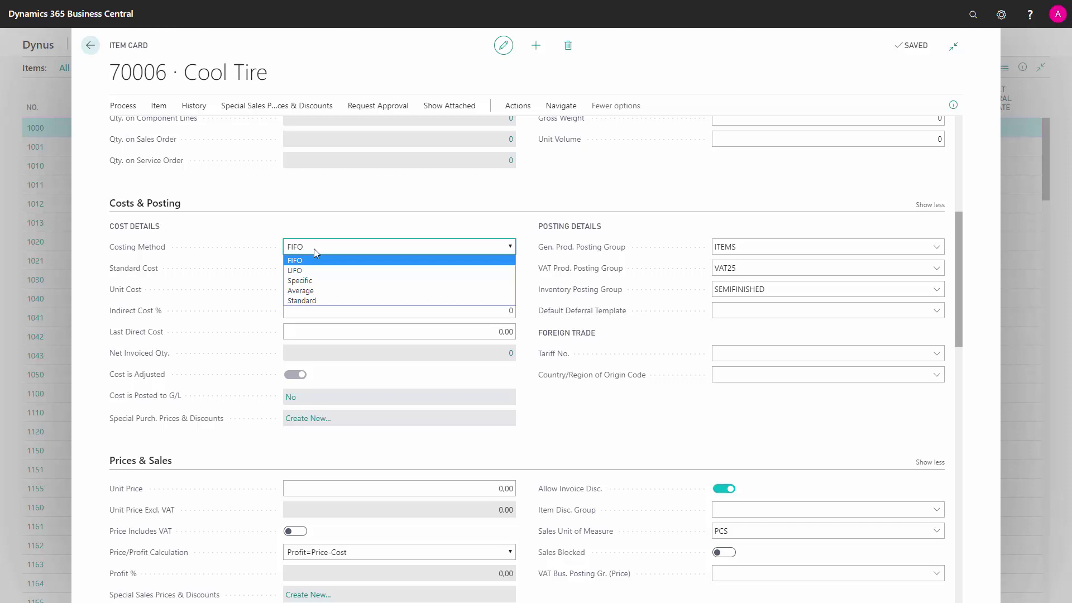
click(313, 249)
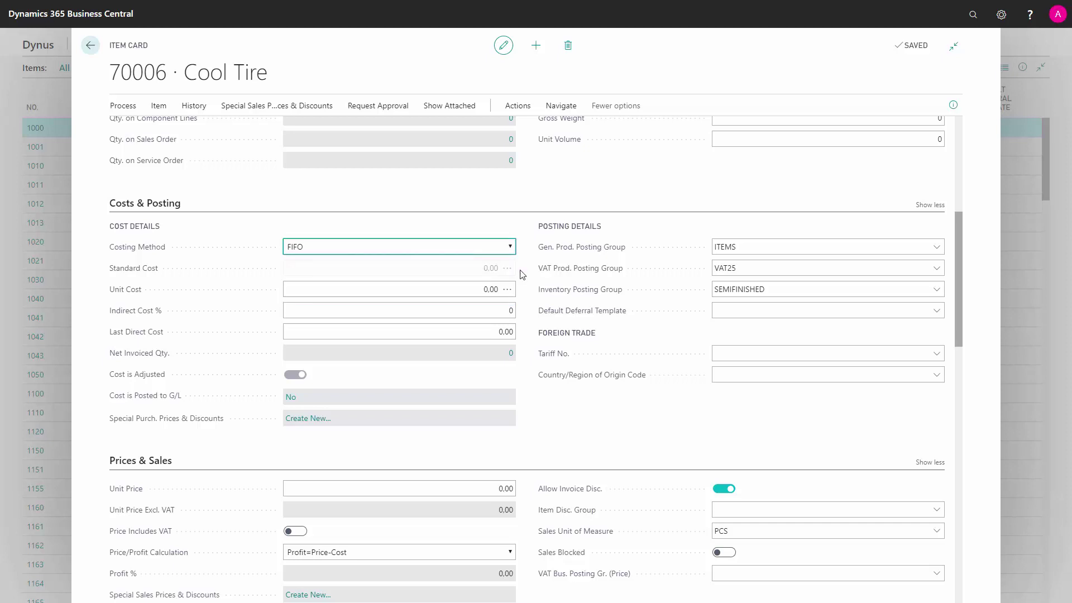
Set the unit cost to 4.50 and cancel the special purchase price prompt
click(494, 289)
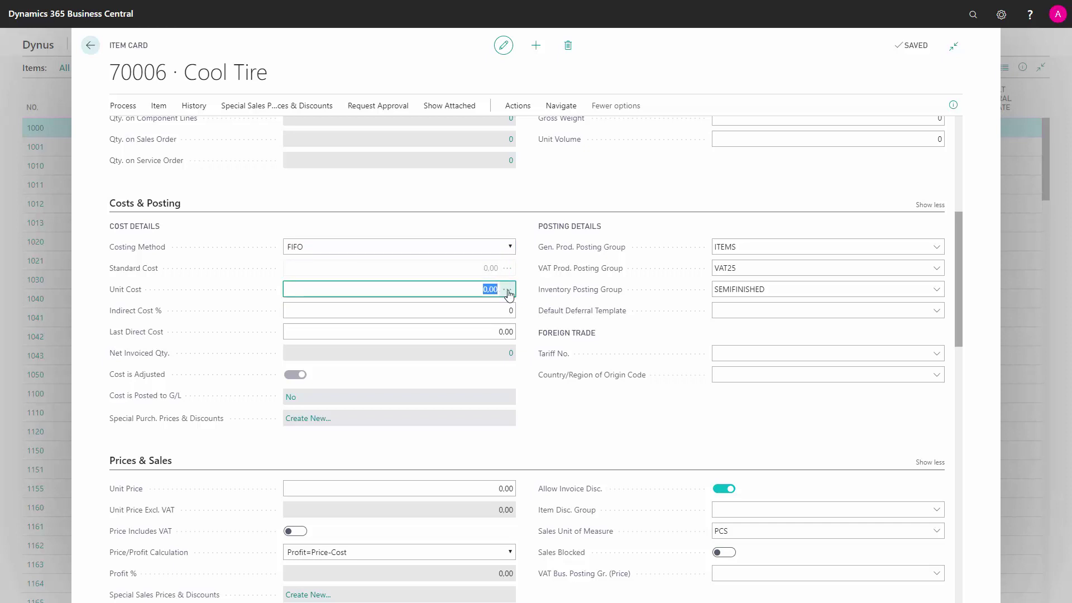
text(4,5)
key(Tab)
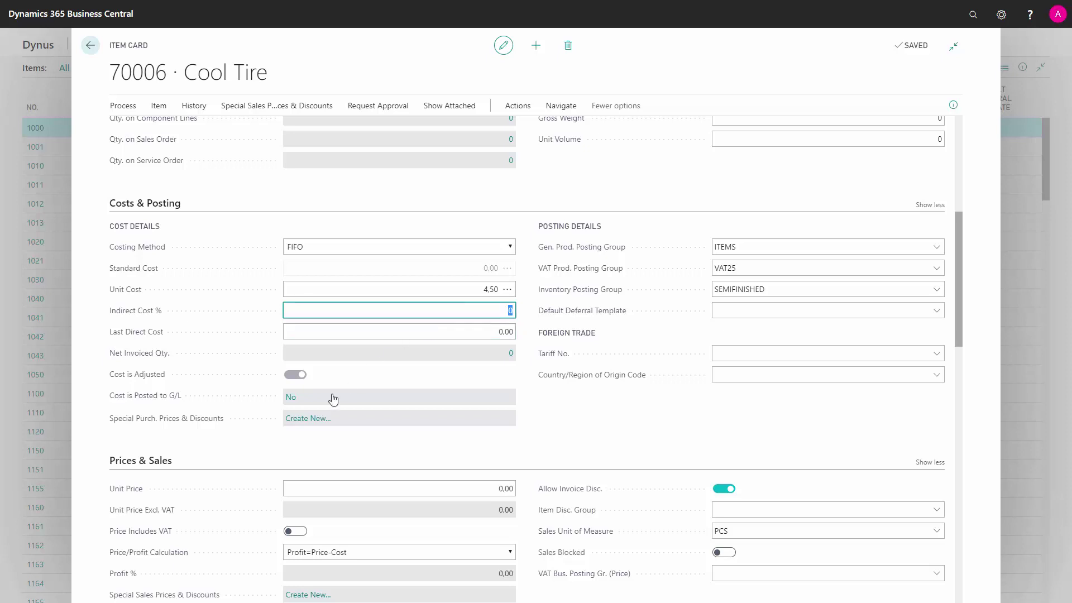
click(296, 420)
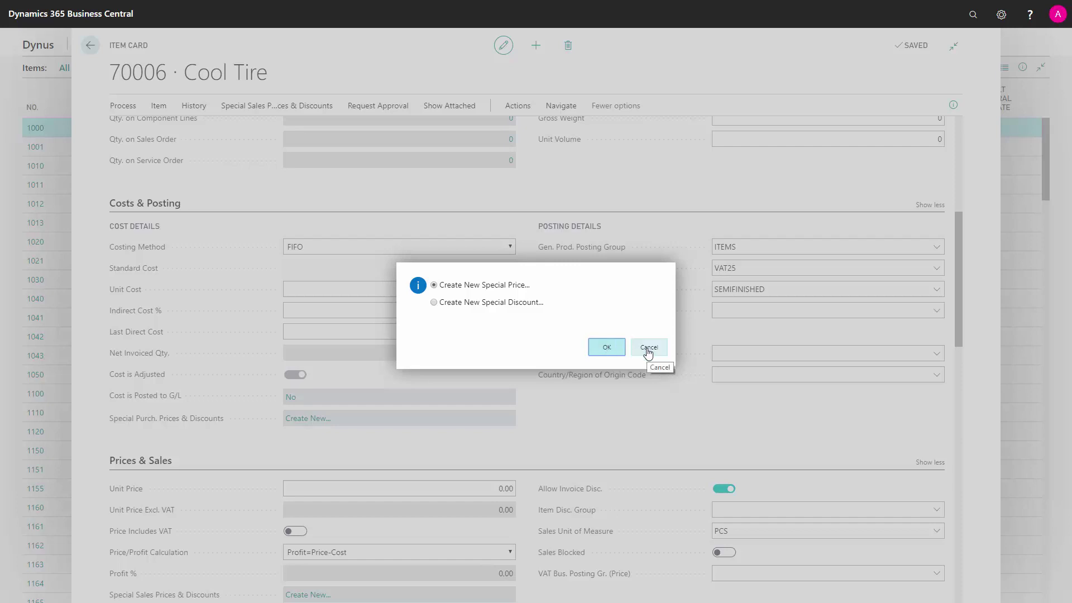
click(648, 349)
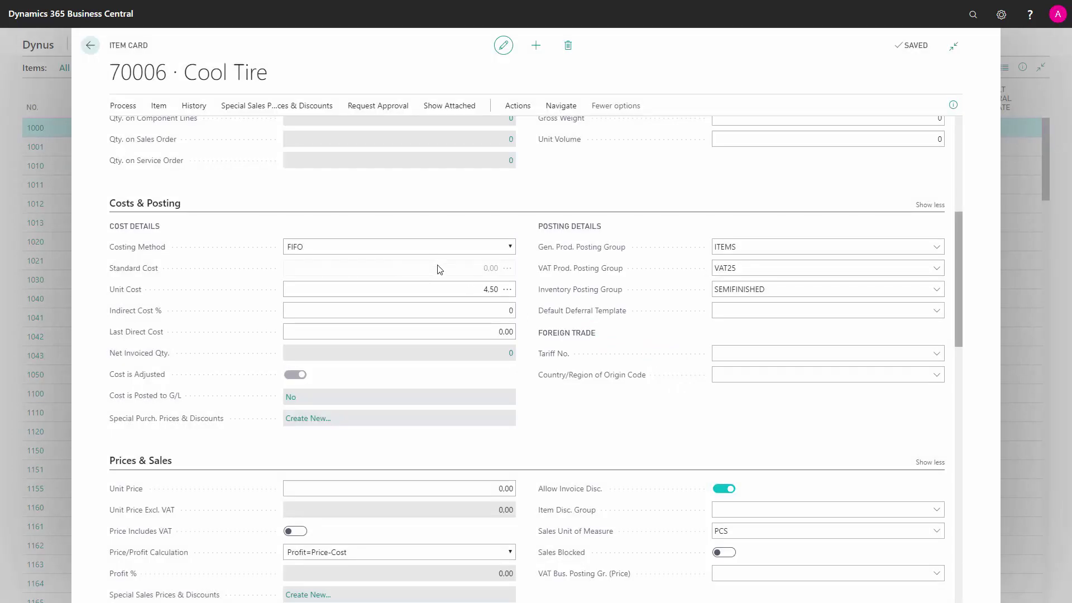
Confirm the ITEMS, VAT25 and SEMIFINISHED posting groups
click(756, 247)
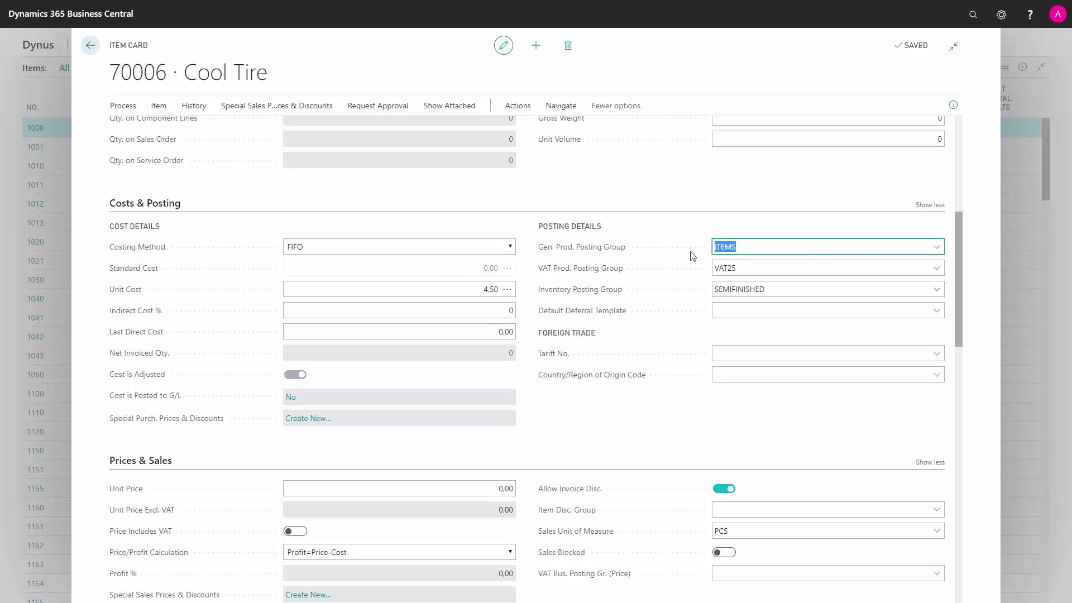
click(746, 268)
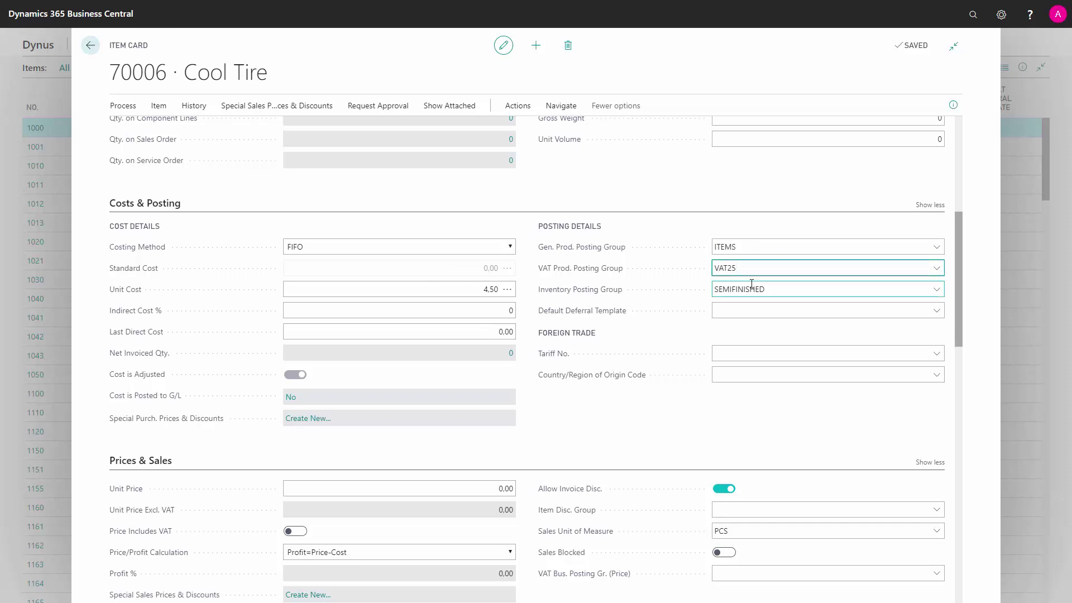
click(760, 288)
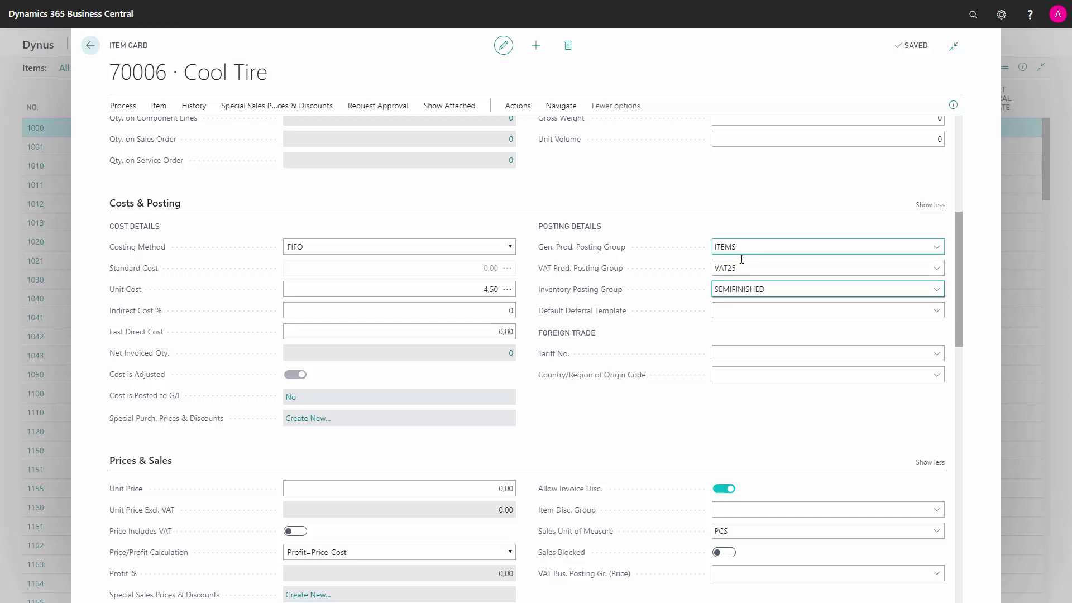
Look through the tariff number options and close them without choosing one
click(733, 350)
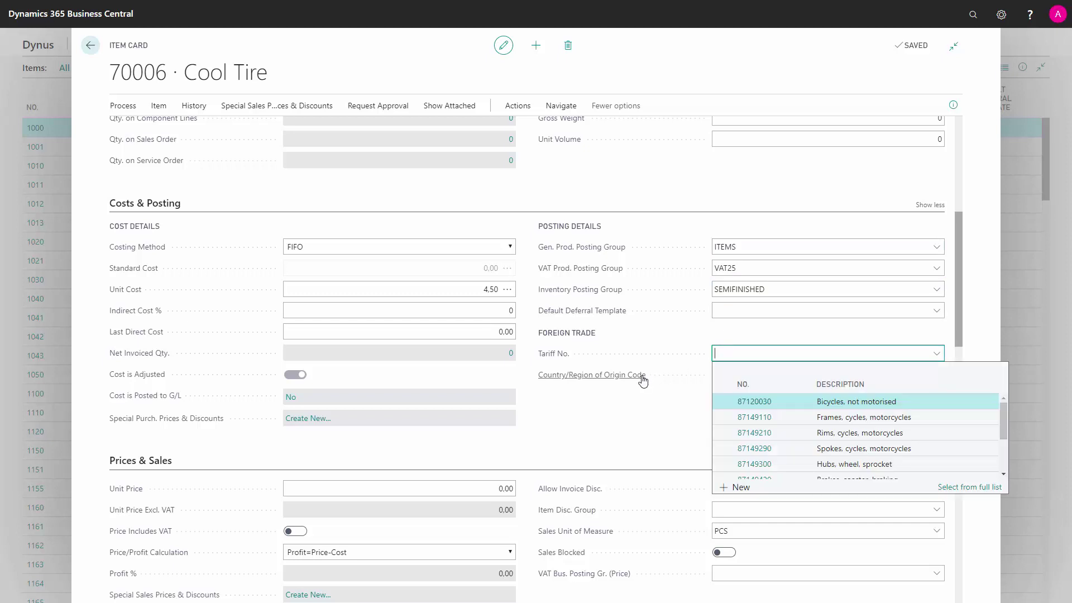
click(746, 335)
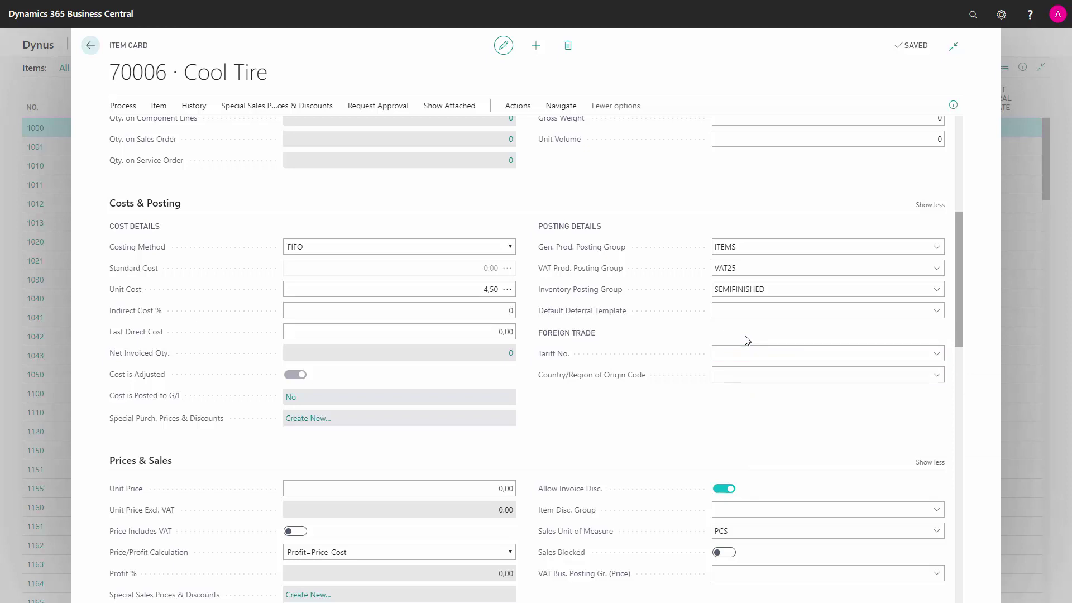
click(738, 351)
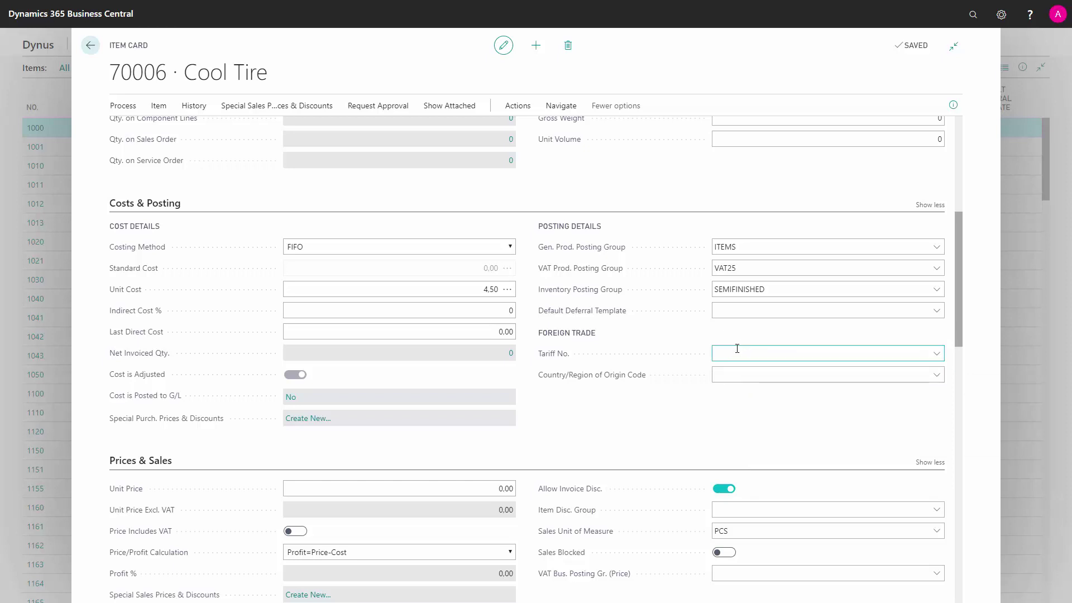
click(777, 339)
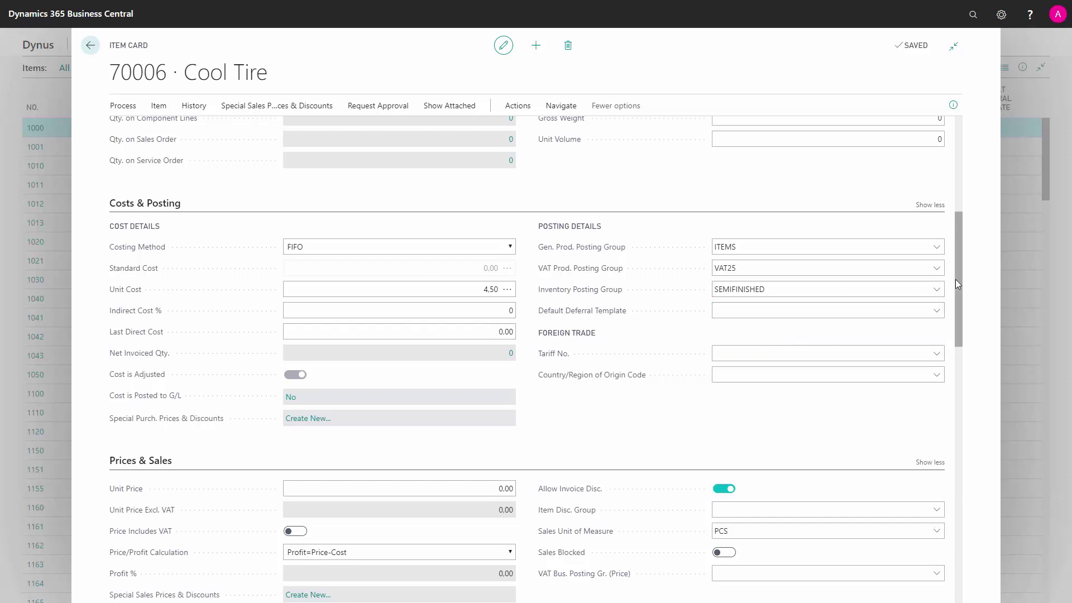
Keep Purchase as the replenishment system and enter a 7D lead time
drag(956, 283, 956, 387)
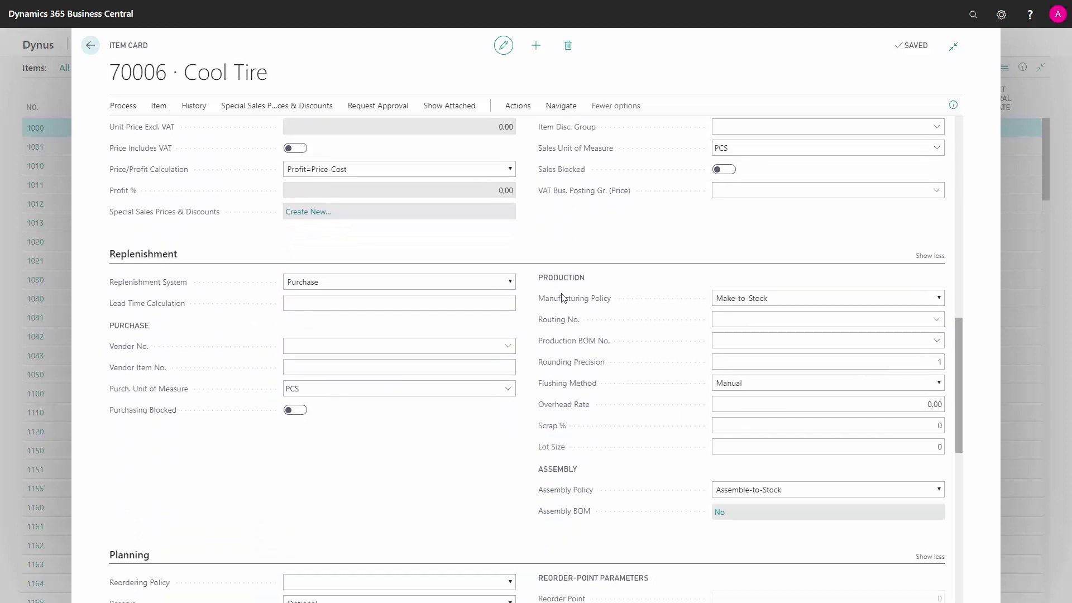
click(337, 280)
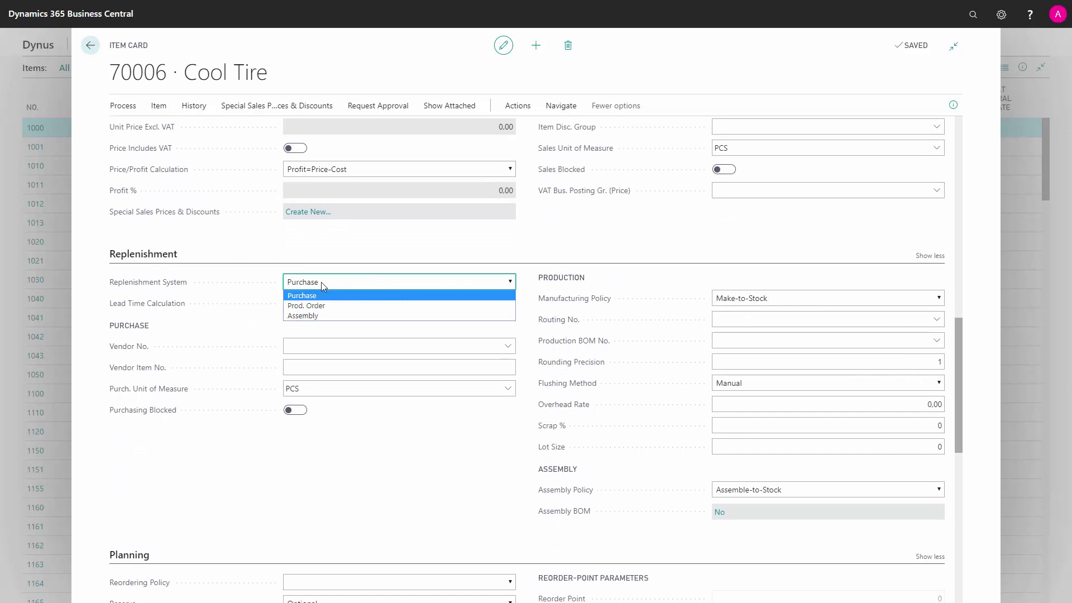
click(322, 285)
click(309, 304)
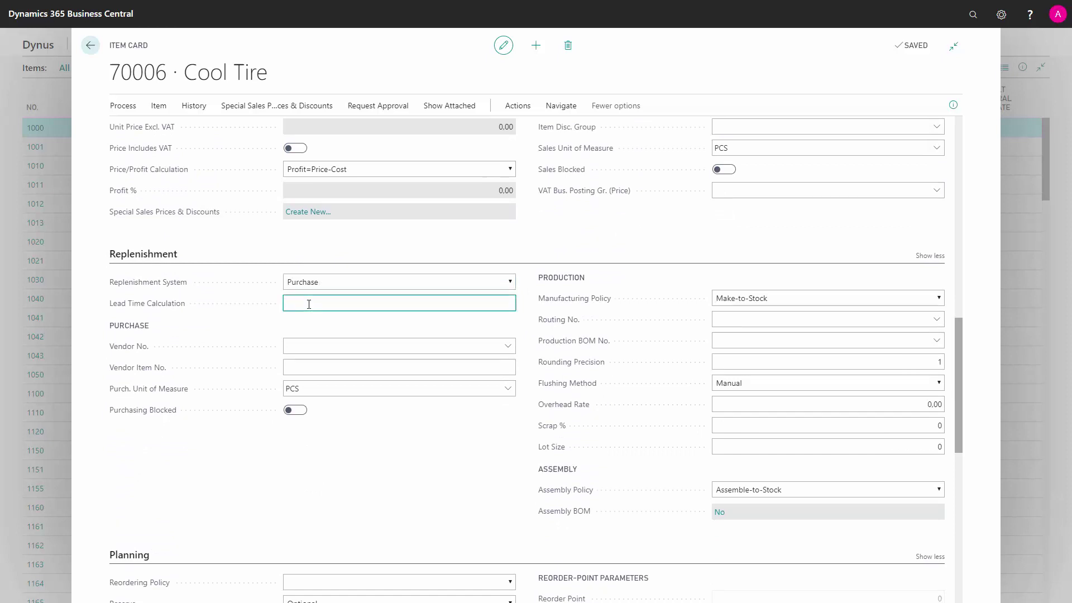
text(7D)
key(Tab)
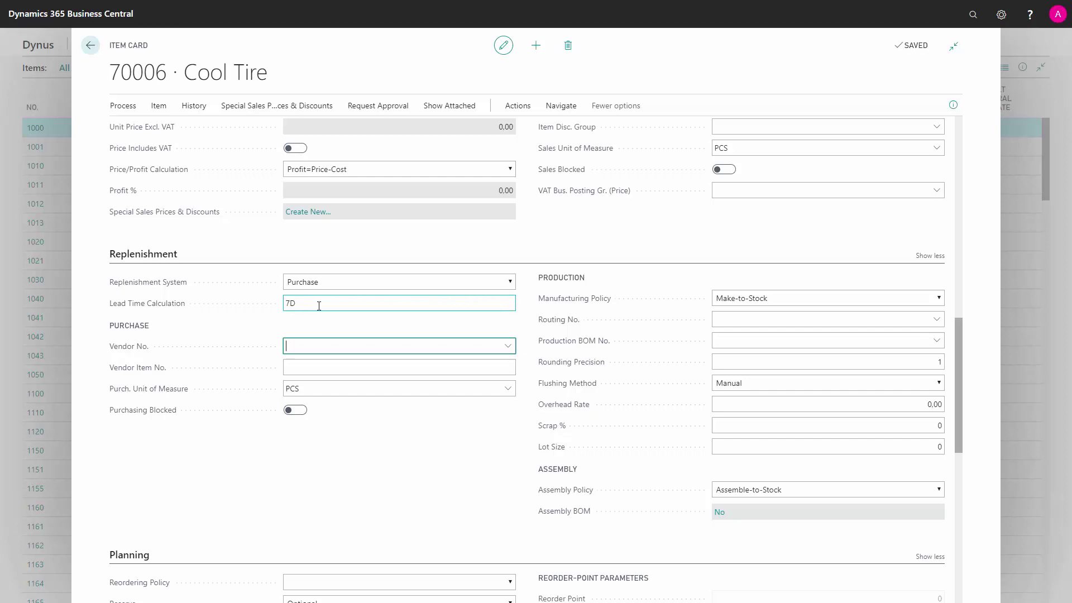
Assign vendor 20000 with vendor item number 12345
click(309, 346)
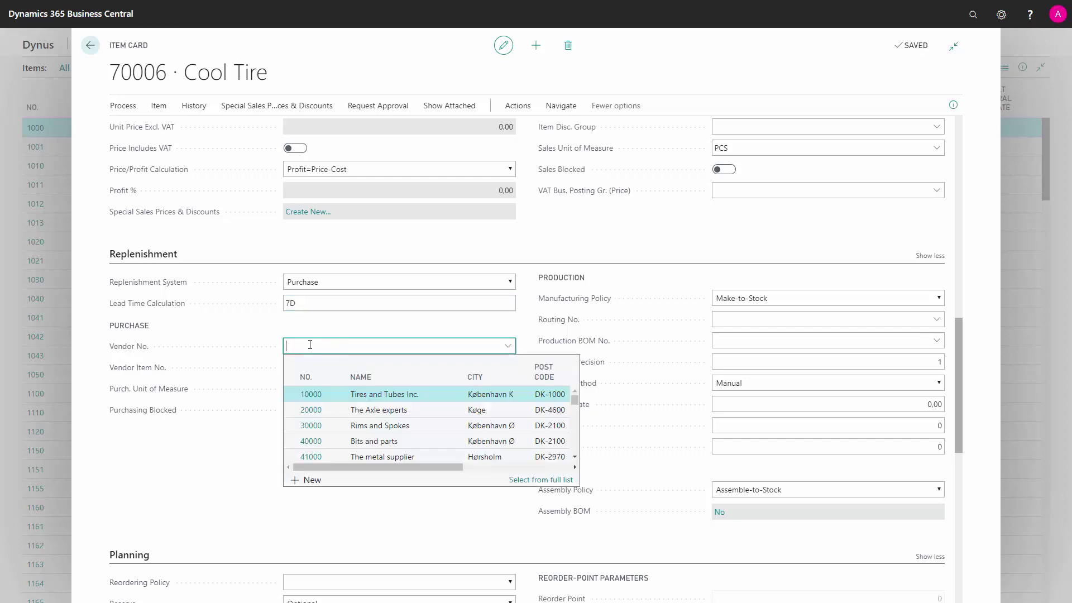
text(20000)
key(Tab)
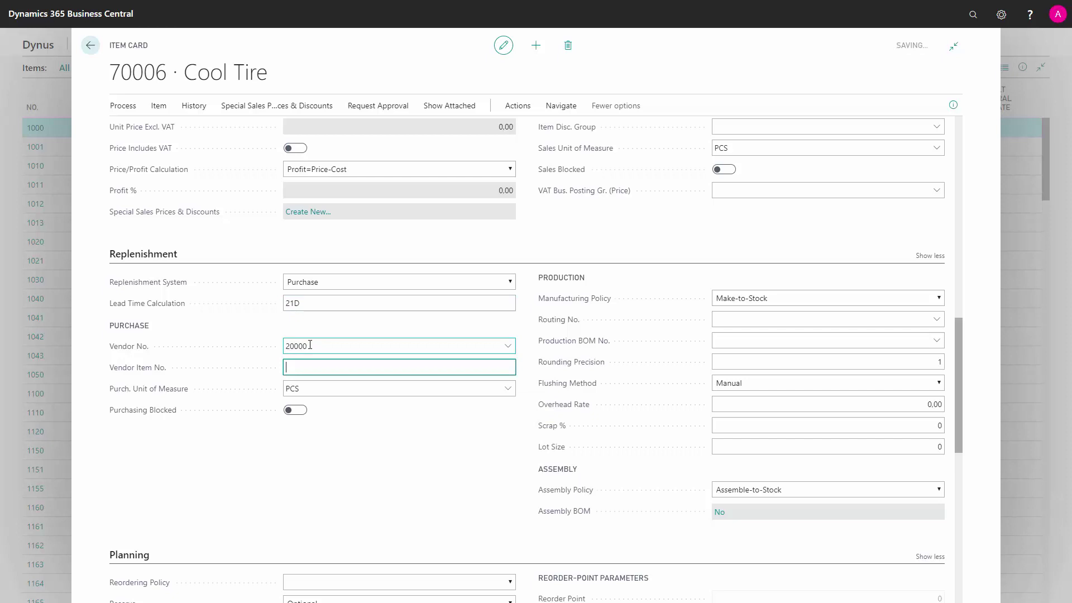
text(12345)
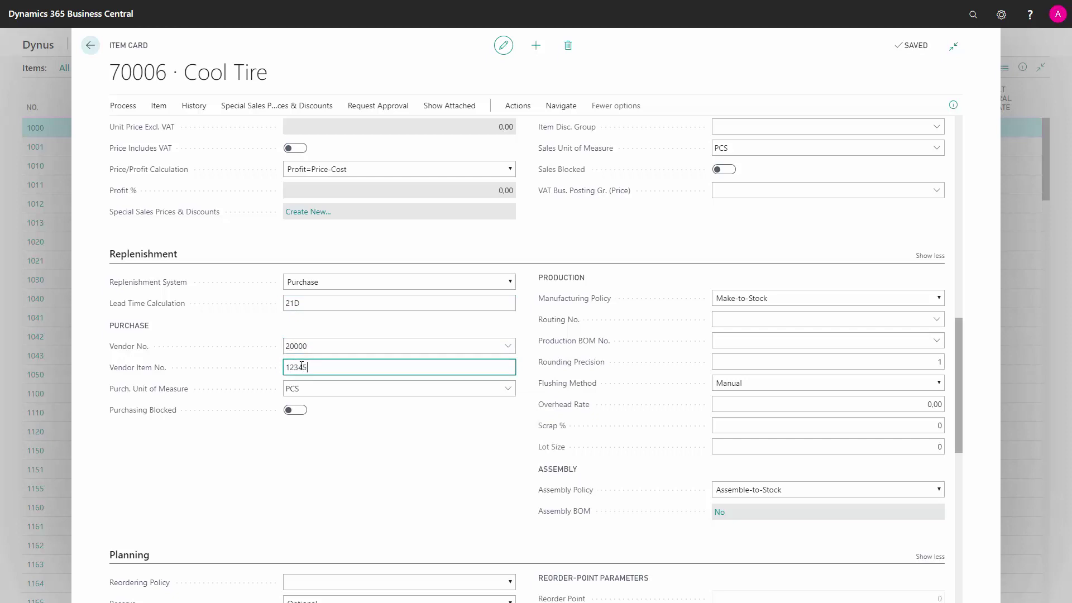
key(Tab)
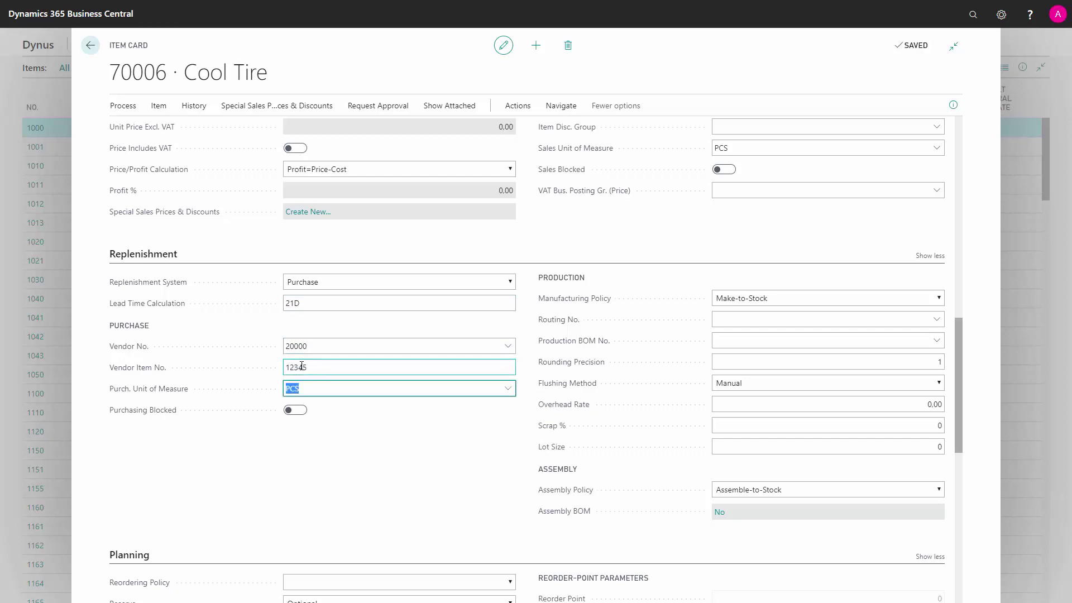
Check the purchase unit of measure, currently PCS
click(312, 388)
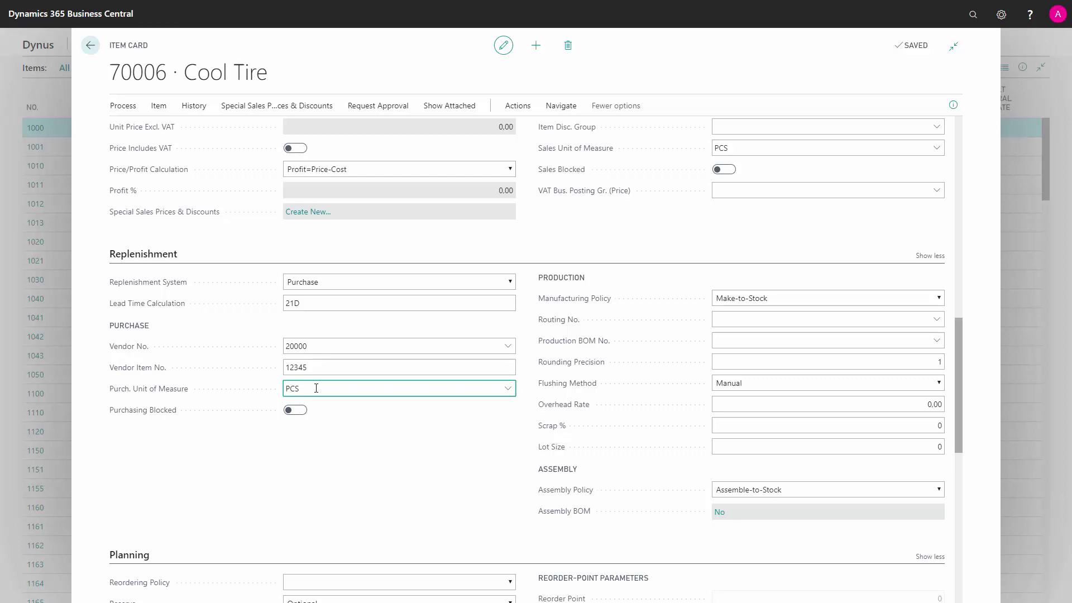
drag(316, 388, 250, 388)
click(336, 366)
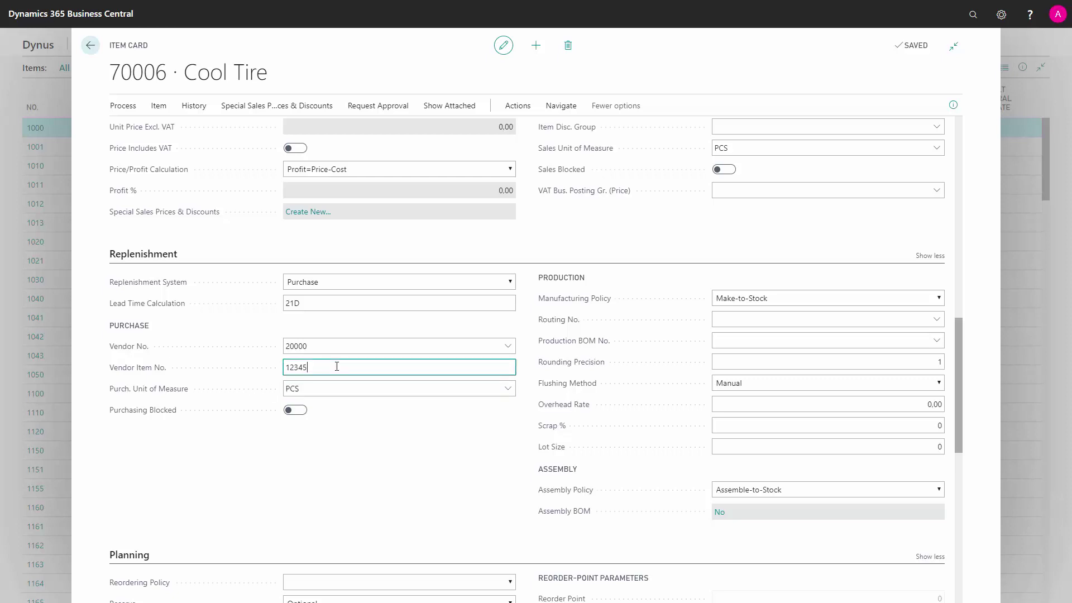
On the item's Units of Measure page, add a BOX row with 10 per unit
click(562, 107)
click(186, 127)
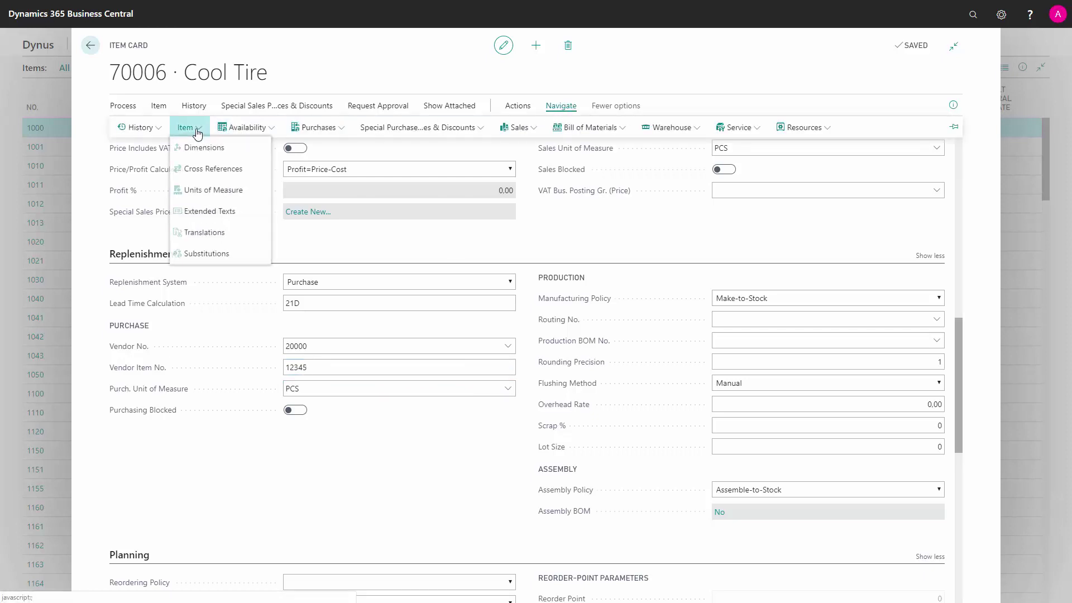
click(215, 192)
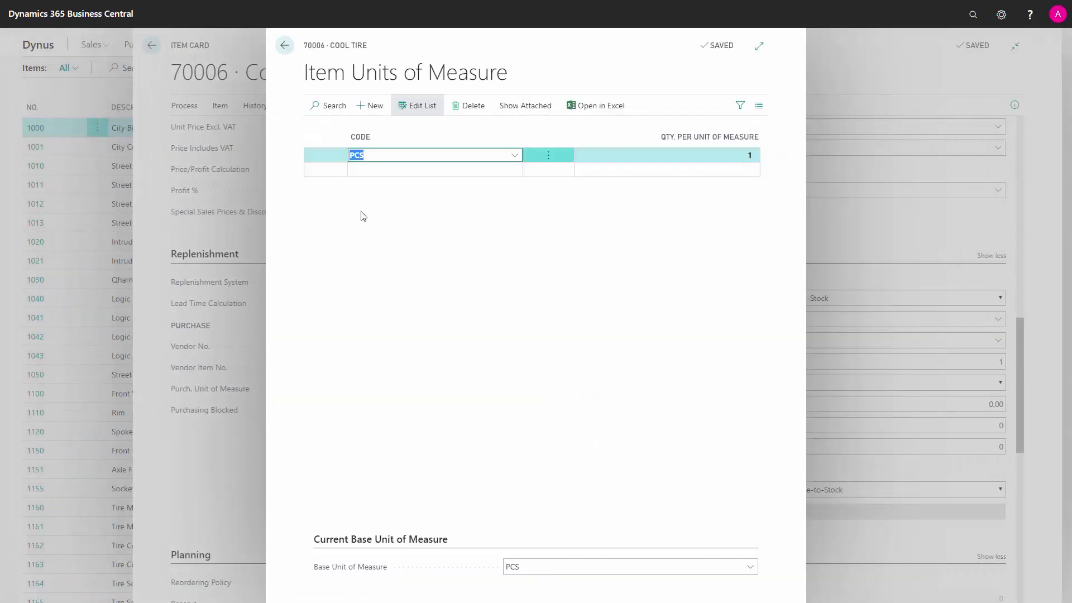
click(384, 169)
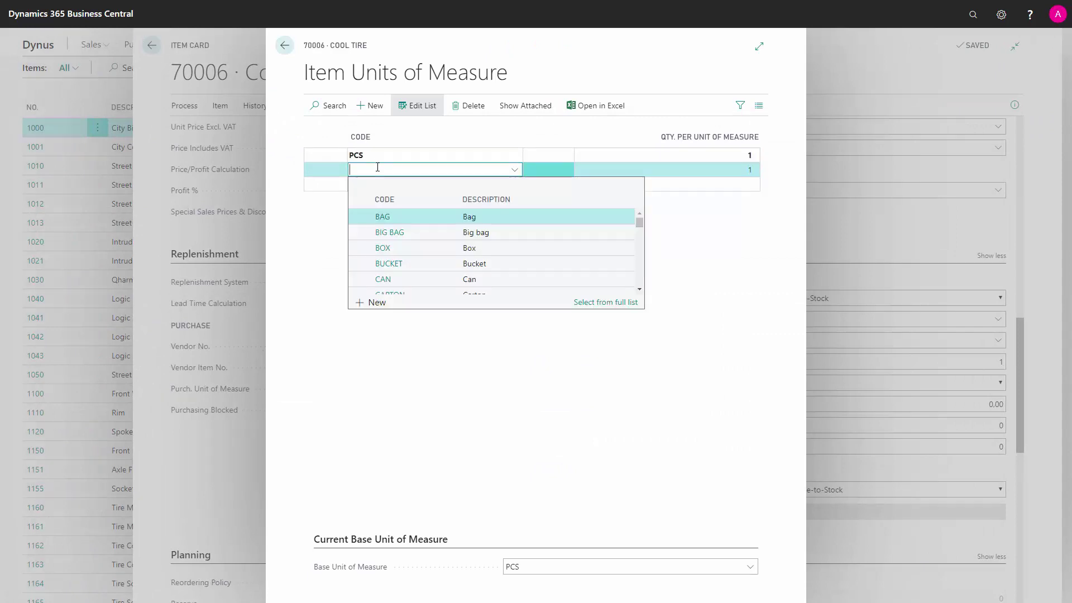
click(391, 249)
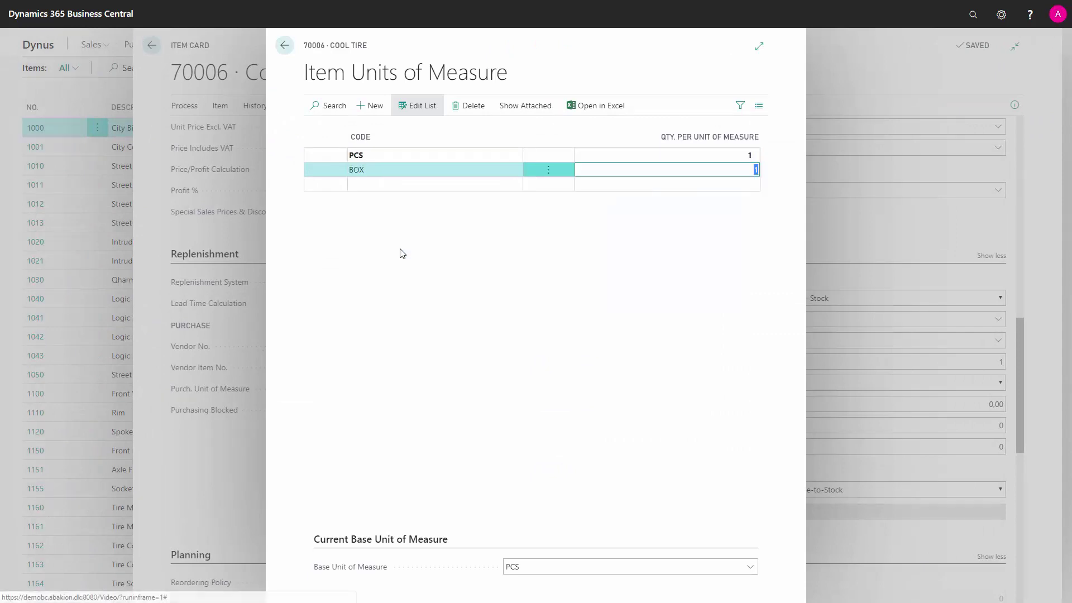
click(726, 170)
text(10)
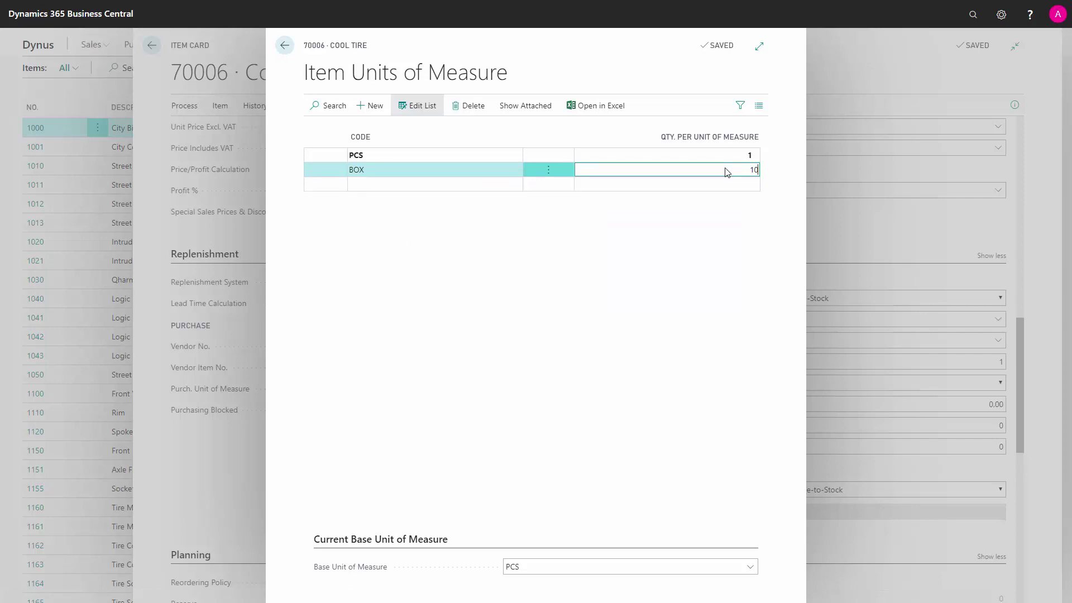
click(714, 155)
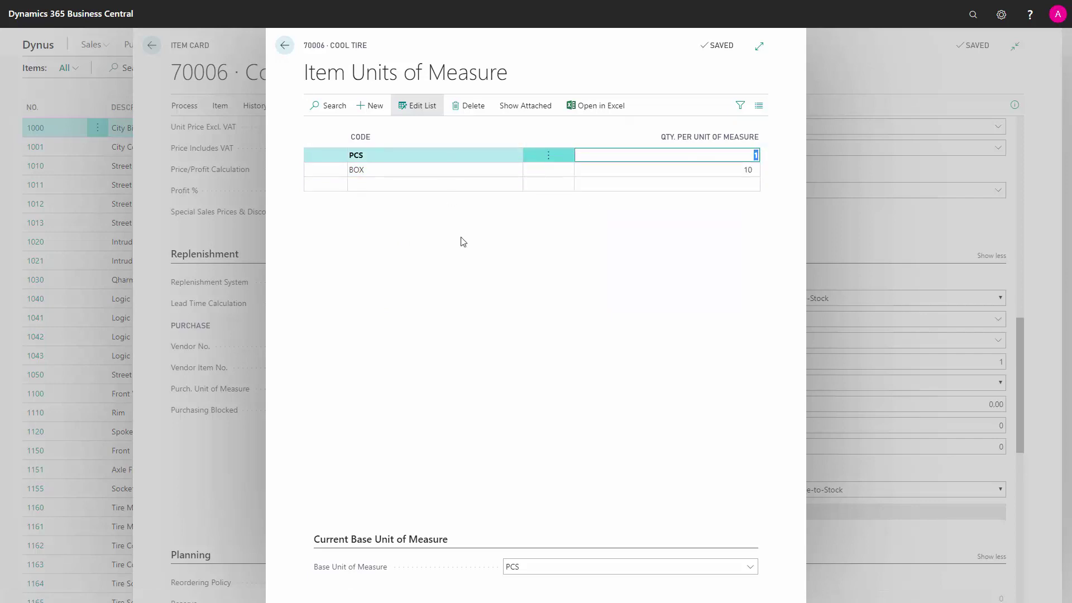
Set the purchase unit of measure to BOX, leaving Purchasing Blocked off
key(Escape)
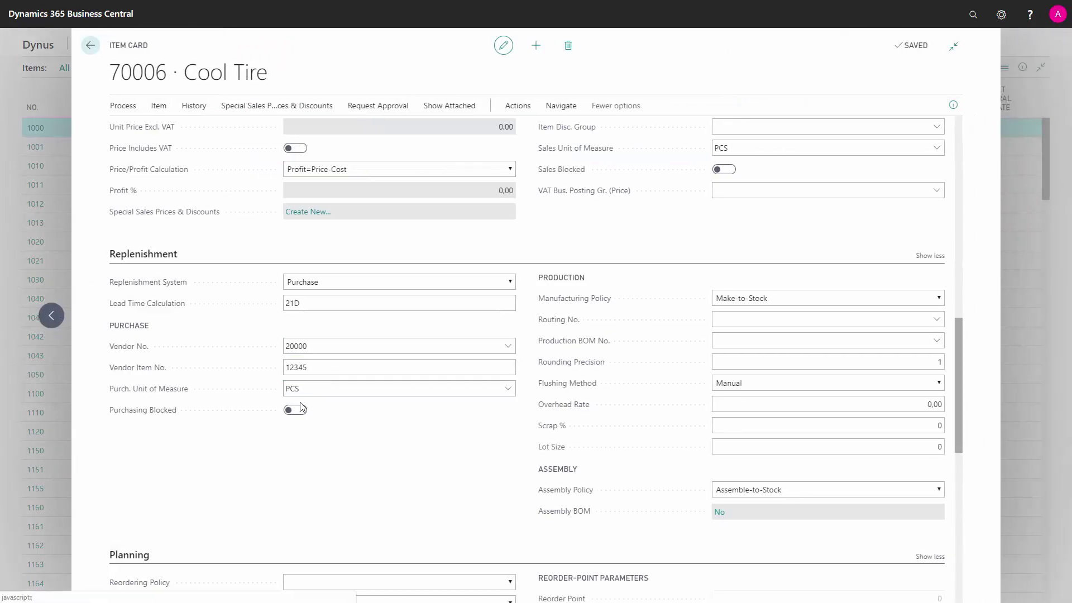
click(307, 389)
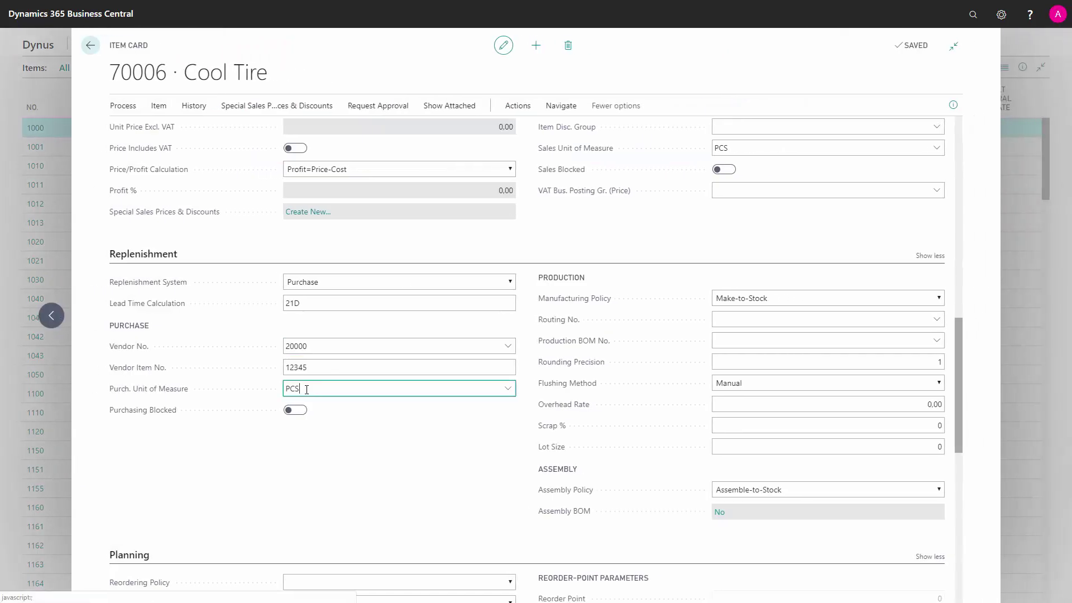
click(508, 389)
click(370, 436)
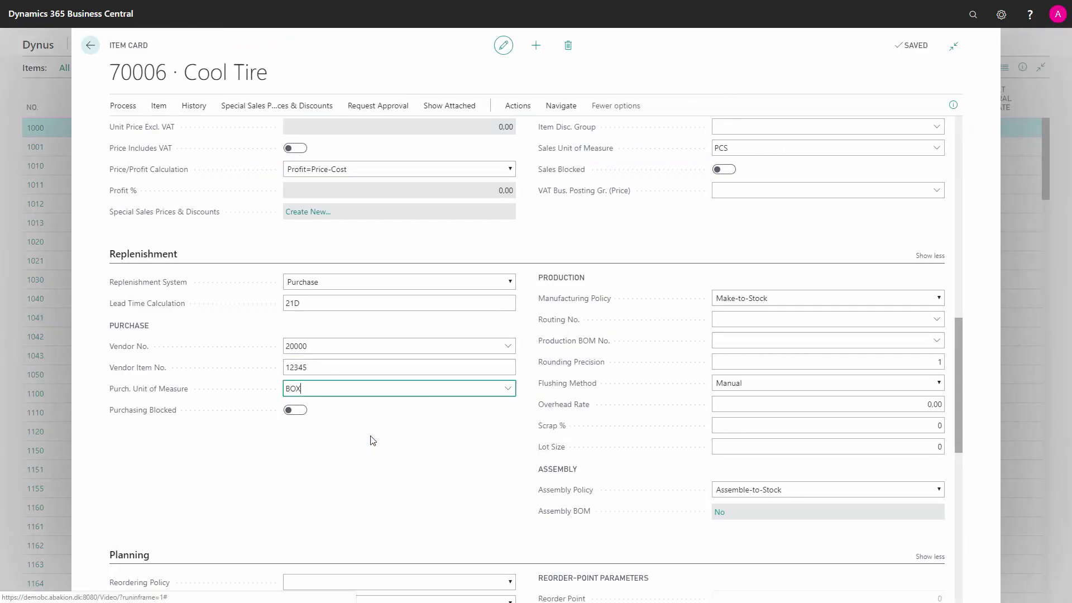
click(301, 415)
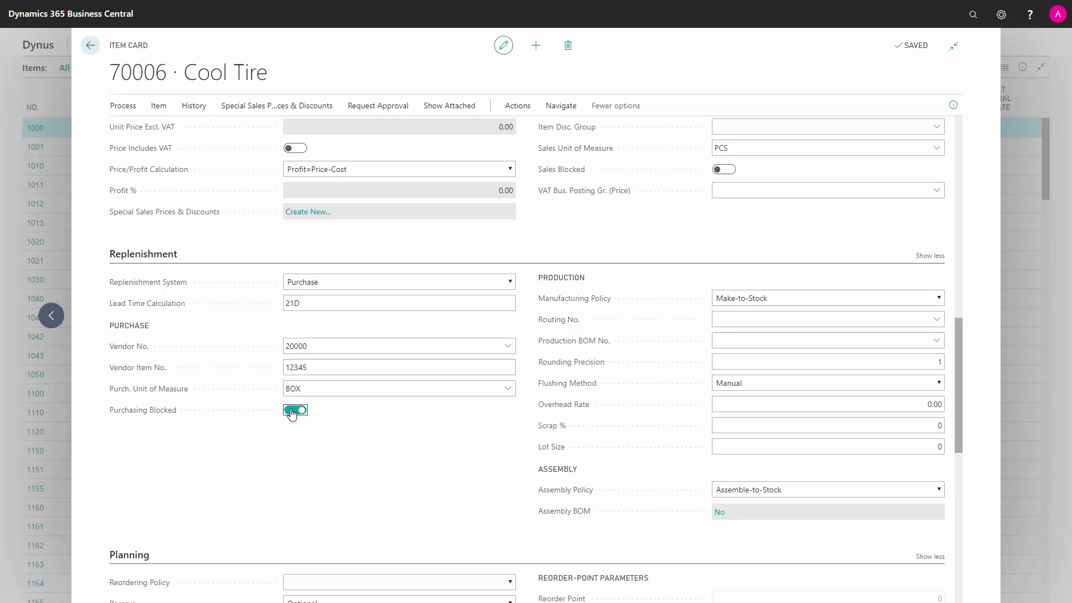
click(290, 413)
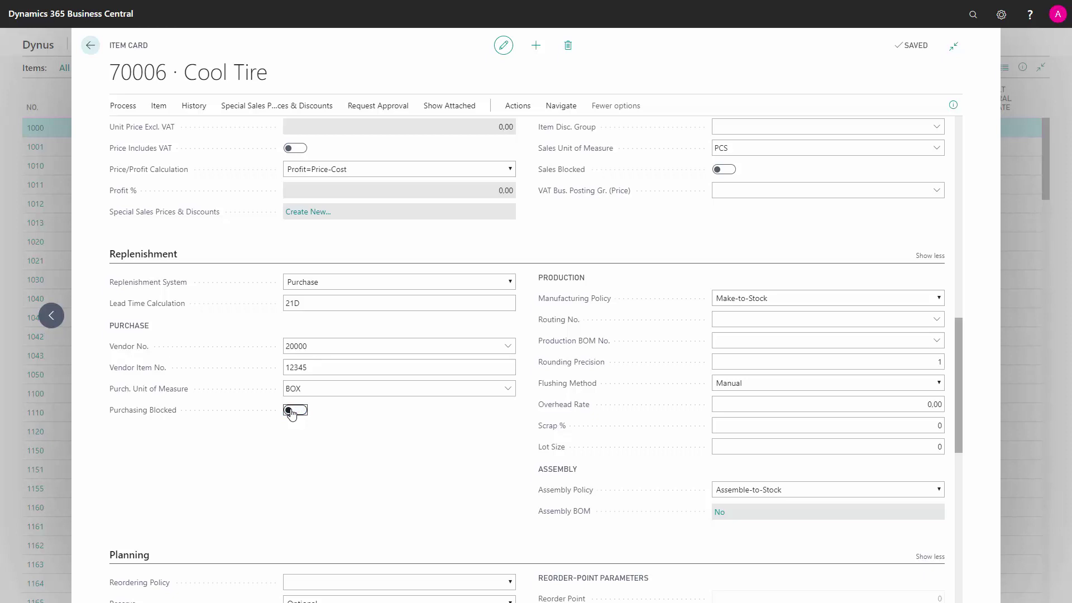